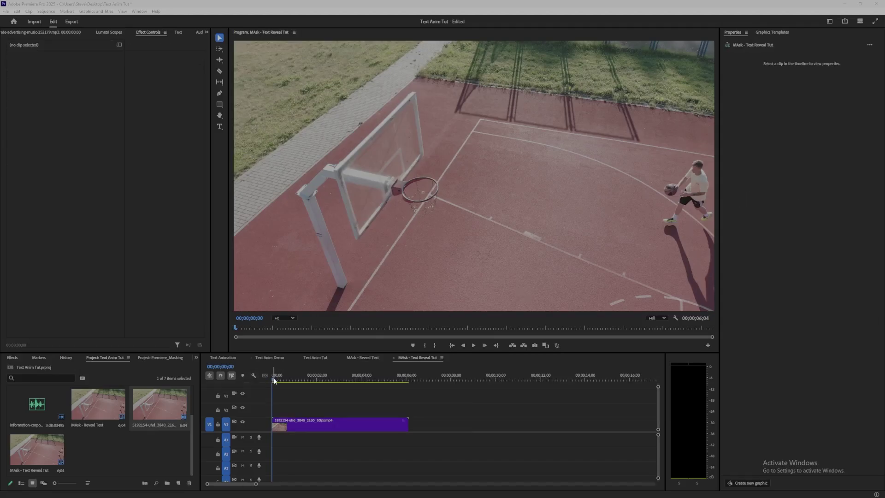
Add a BASKETBALL text title over the court footage in the Program Monitor
left_click(219, 126)
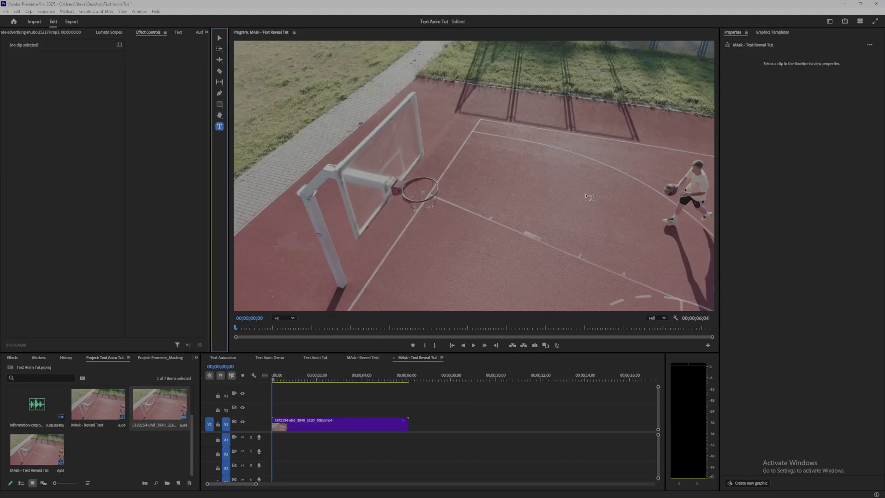
left_click(511, 225)
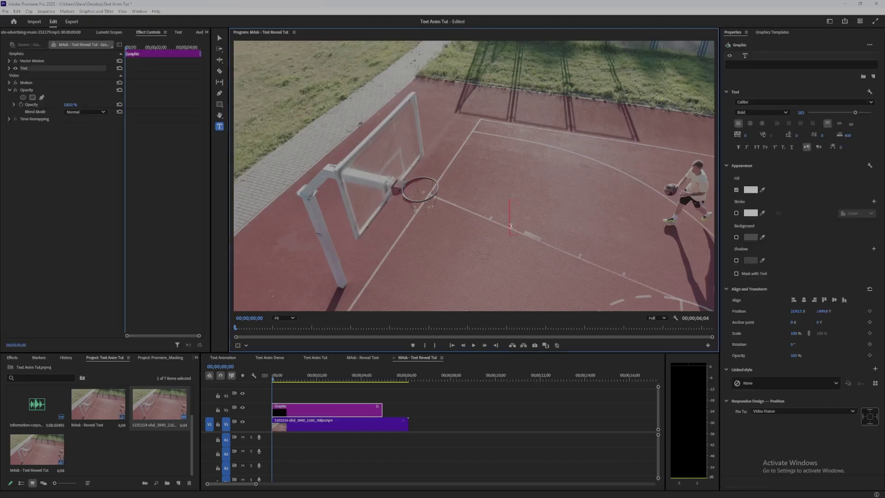
type("BAS")
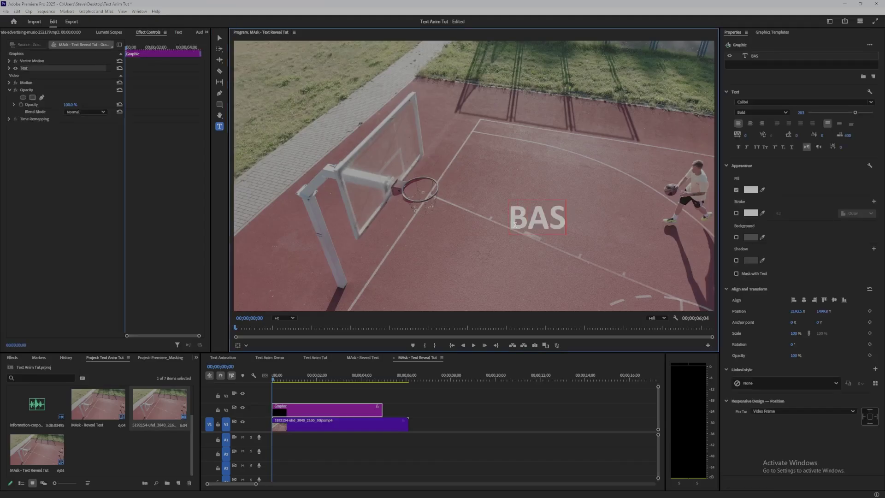
type("KETBALL")
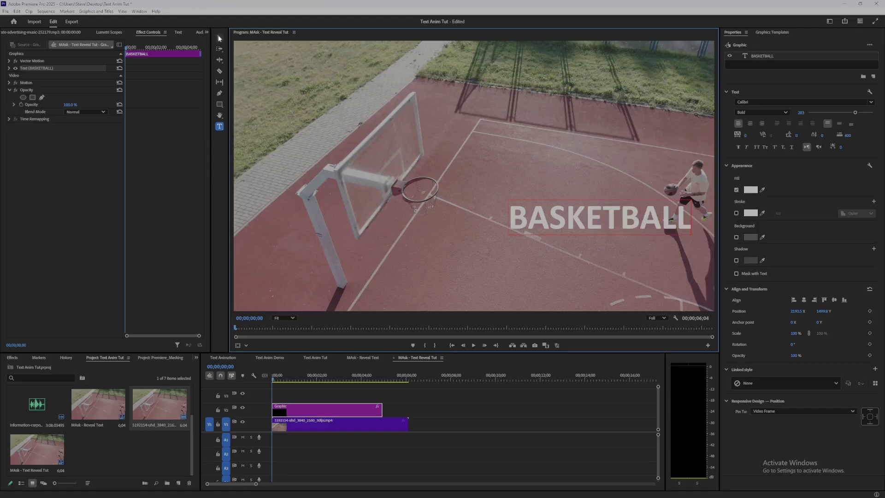
Rotate the BASKETBALL title to about -11° along the court lines and scrub to check it
left_click(219, 38)
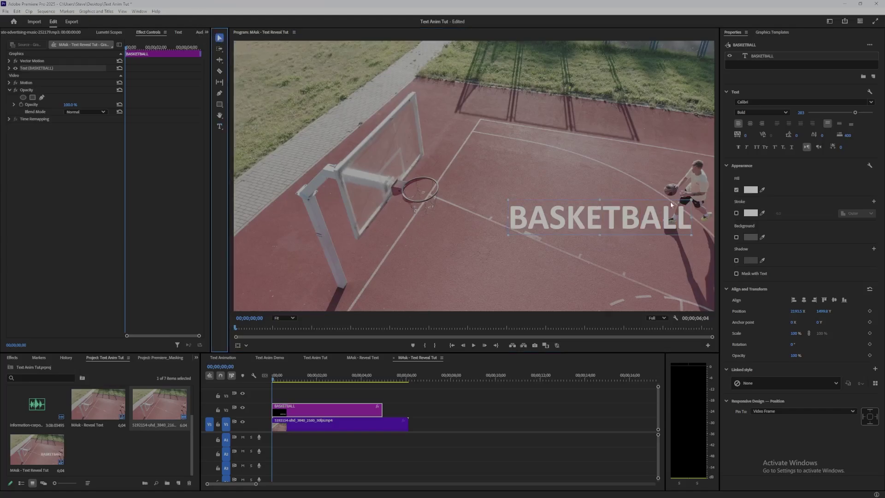
left_click_drag(698, 204, 683, 171)
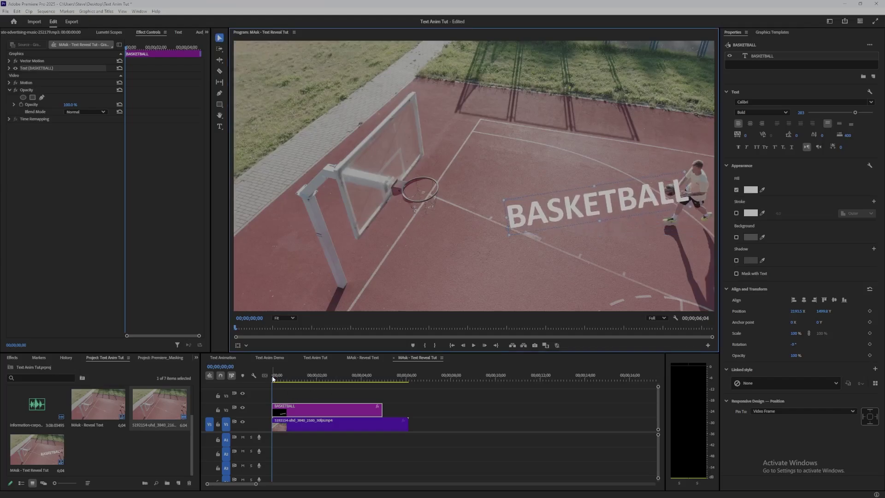
mouse_move(275, 379)
left_mouse_down()
mouse_move(306, 378)
mouse_move(271, 380)
mouse_move(300, 388)
mouse_move(258, 386)
left_mouse_up()
Nudge the title down, then zoom the Program Monitor to 58% and pan onto the player
left_click_drag(512, 244, 516, 251)
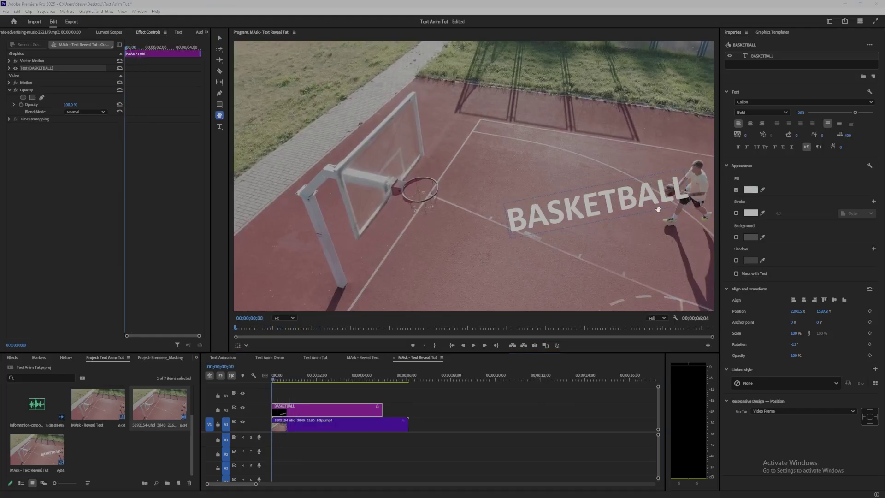
key("h")
scroll(681, 198, "up", 2)
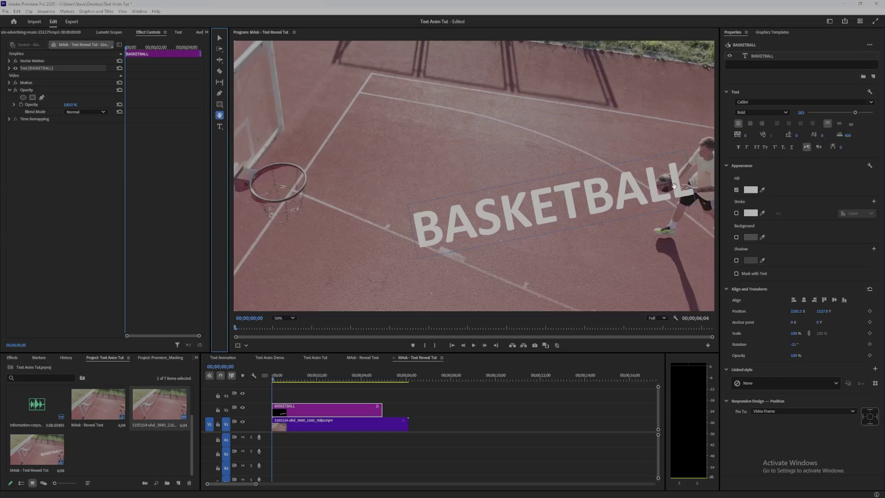
left_click_drag(673, 186, 641, 163)
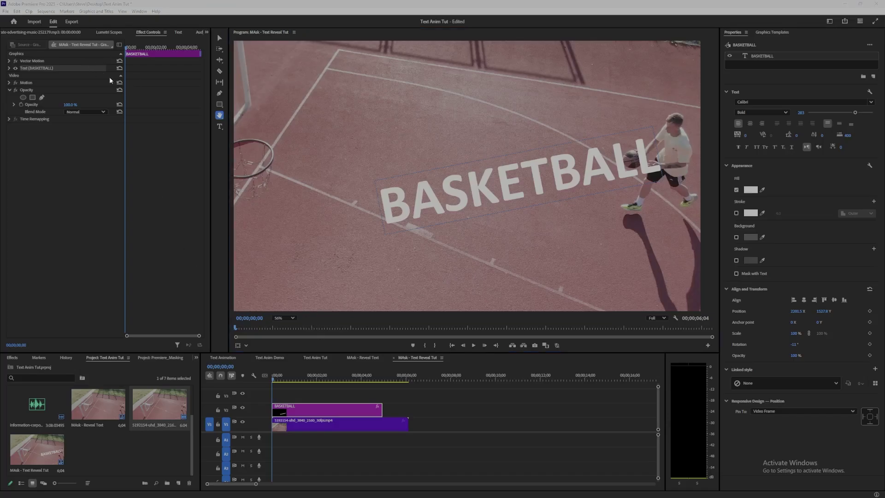
Extend the BASKETBALL graphic clip on V2 to end with the V1 court footage
left_click(360, 416)
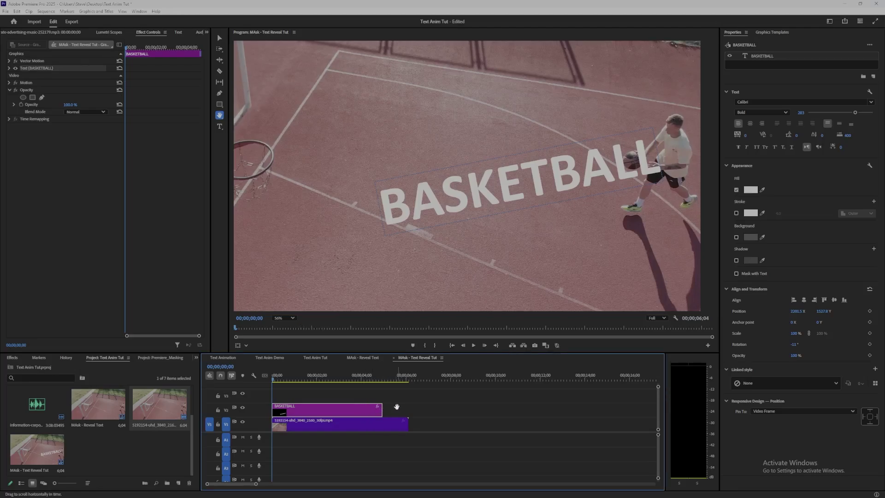
key("v")
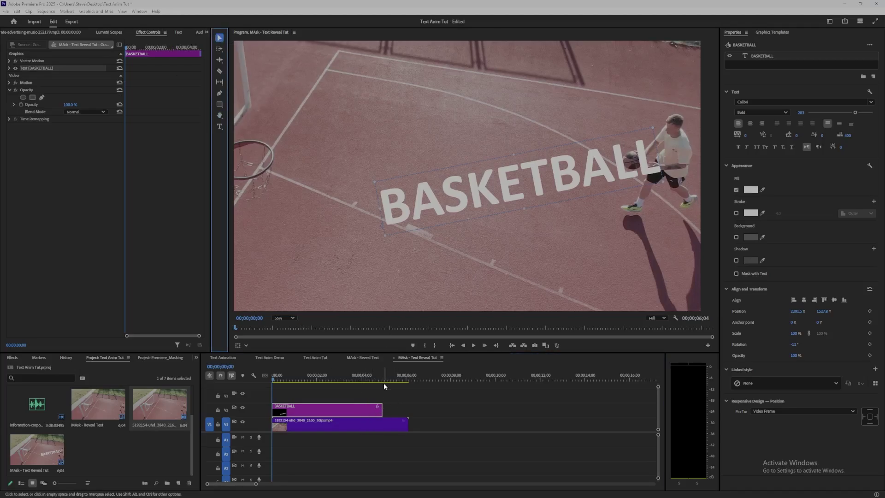
left_click_drag(382, 410, 407, 410)
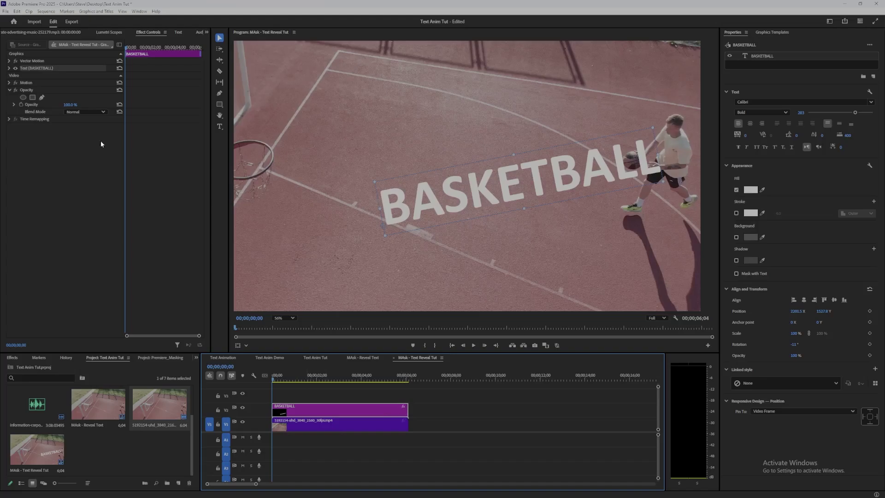
left_click(140, 33)
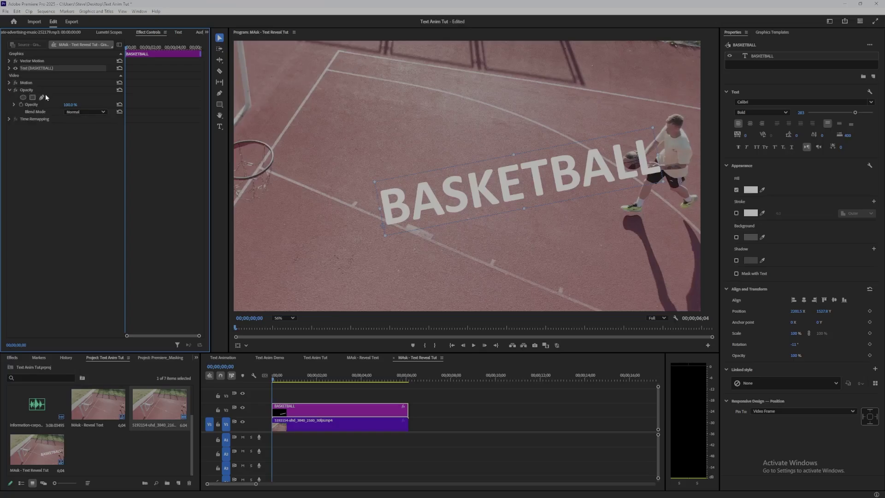
Add a freeform pen mask to the title's Opacity and place its first point by the player
left_click(40, 103)
left_click(27, 90)
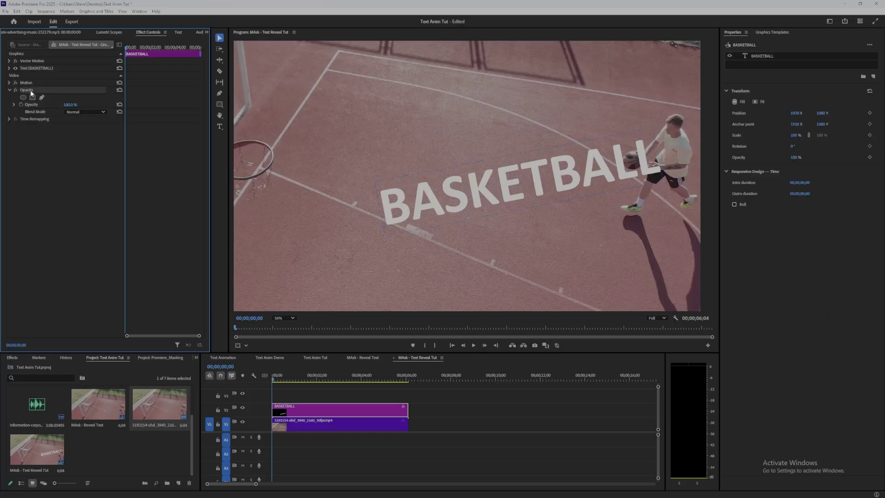
left_click(42, 98)
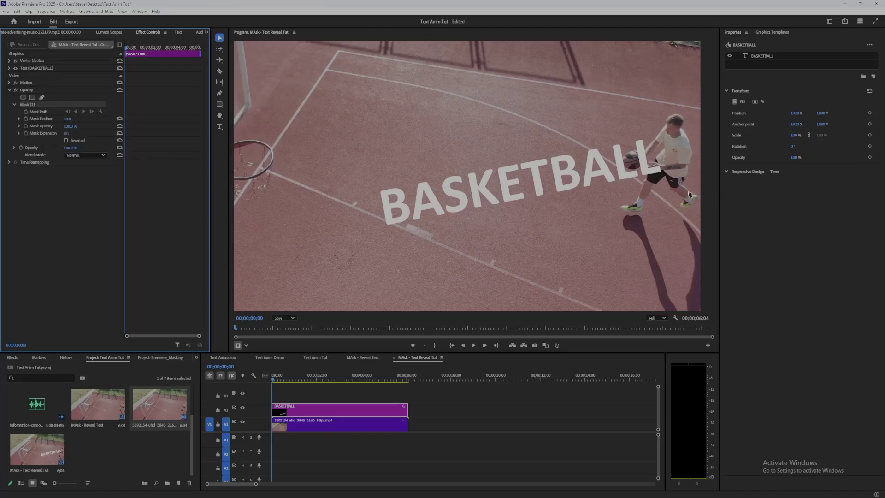
left_click(679, 116)
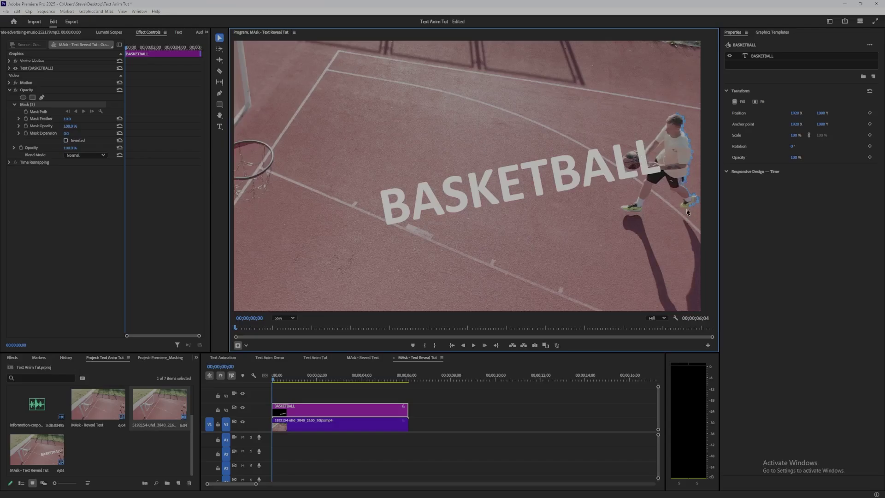
Trace the mask outline around the player and the BASKETBALL title to close the path
left_click(662, 216)
left_click(625, 221)
left_click(524, 250)
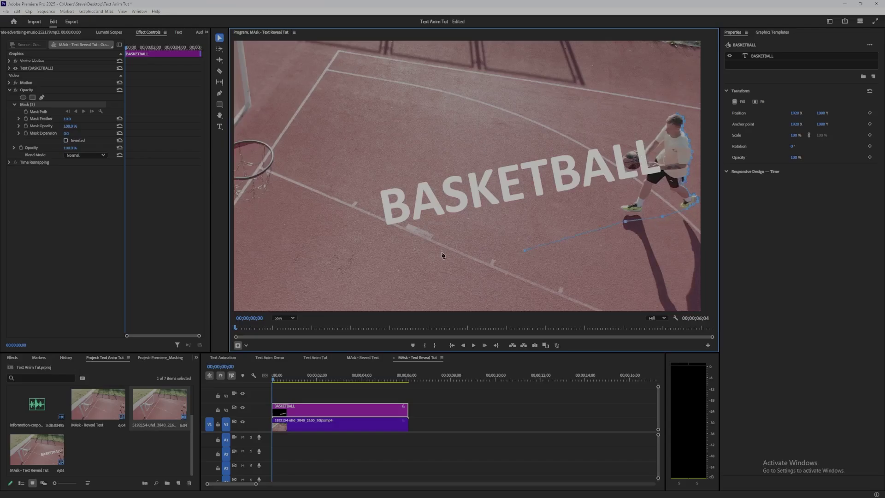
left_click(410, 259)
left_click(363, 208)
left_click(358, 172)
left_click(426, 155)
left_click(528, 138)
left_click(615, 126)
left_click(668, 115)
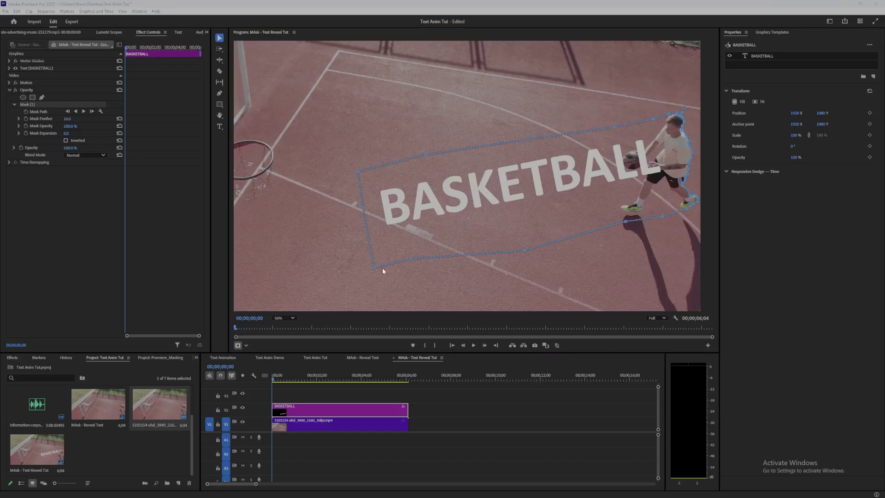
Invert the opacity mask and set a Mask Path keyframe at the start
left_click(66, 140)
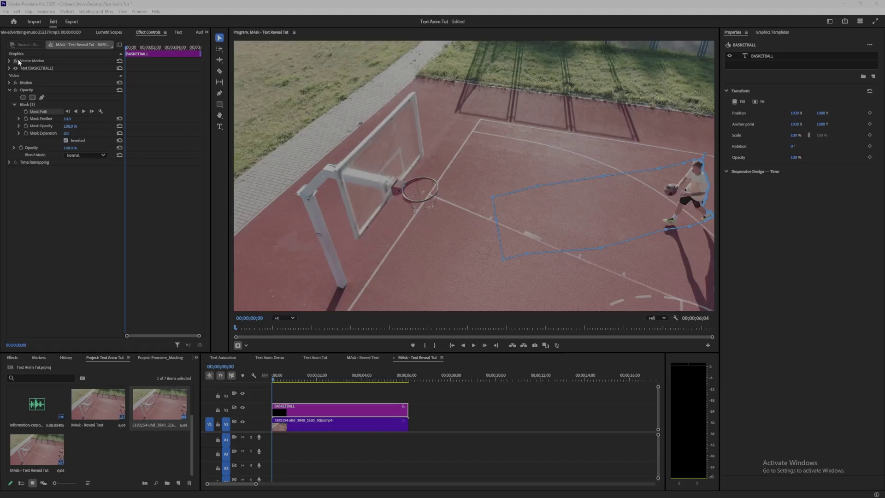
left_click(35, 112)
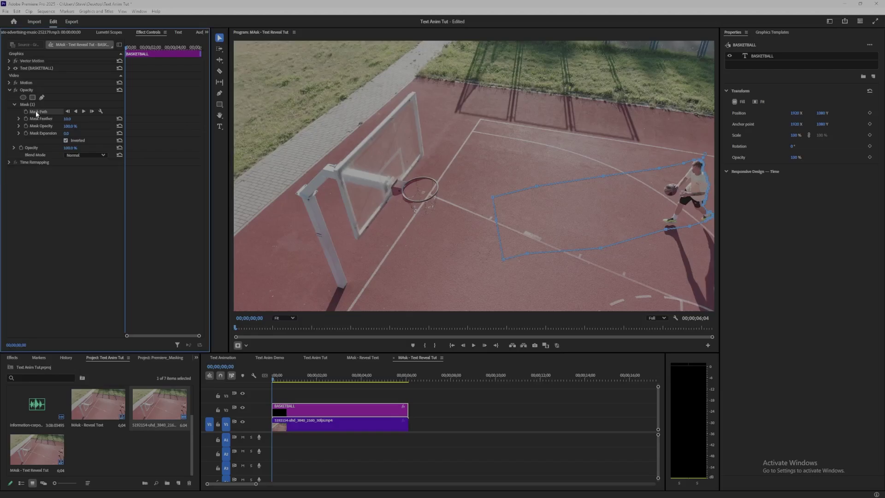
left_click(26, 111)
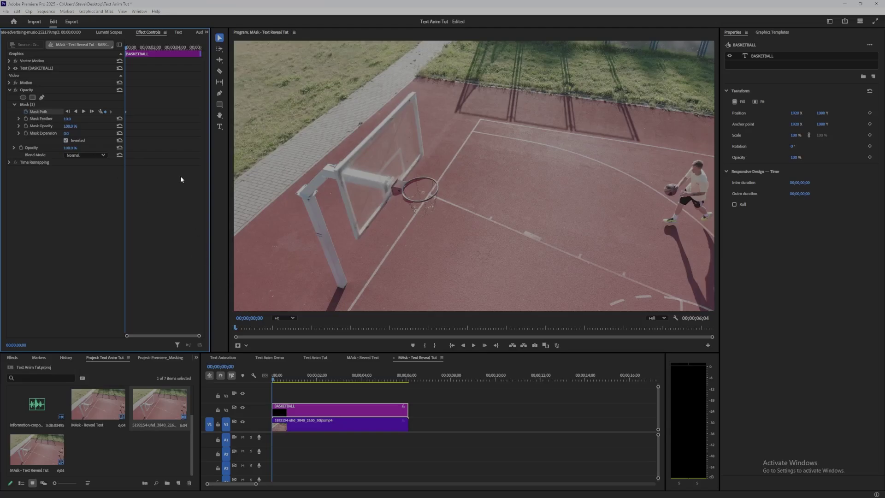
At frame 00;00;01;08, shift the mask left to trail the running player
left_click_drag(273, 380, 310, 381)
key("Right")
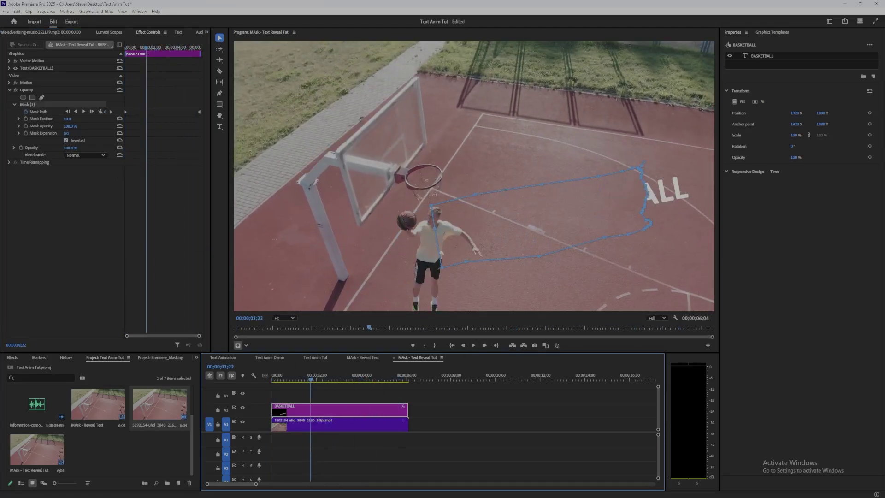
key("Left")
key("Left")
key("Left")
key("Left")
key("Left")
key("Left")
key("Left")
key("Left")
key("Left")
key("Left")
key("Left")
key("Left")
key("Left")
key("Left")
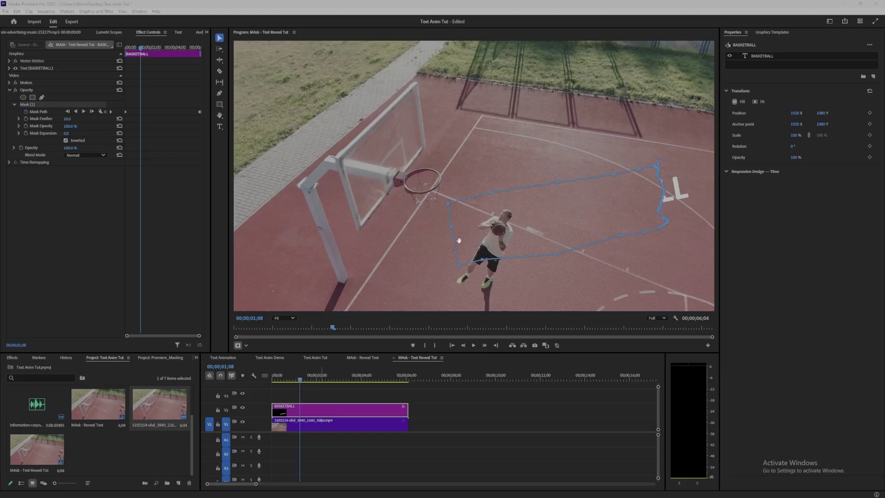
left_click_drag(620, 198, 483, 230)
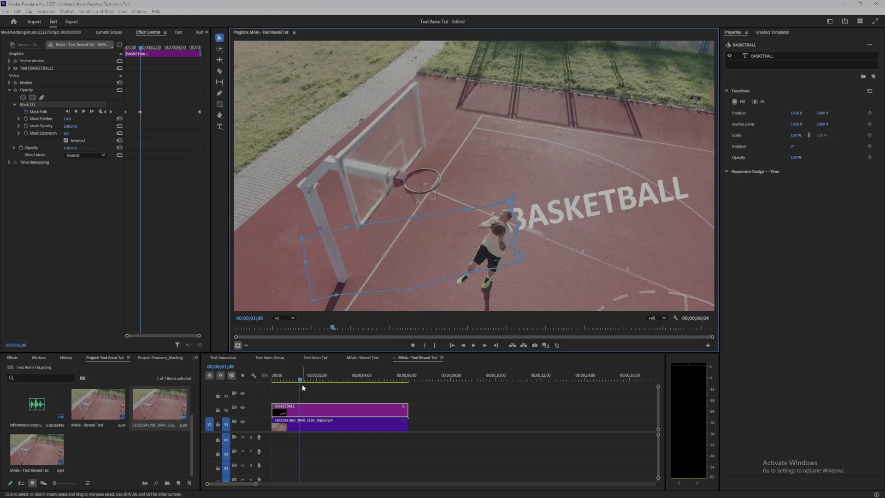
At frame 00;00;01;14, move the mask further left, then review earlier frames
left_click_drag(303, 383, 303, 382)
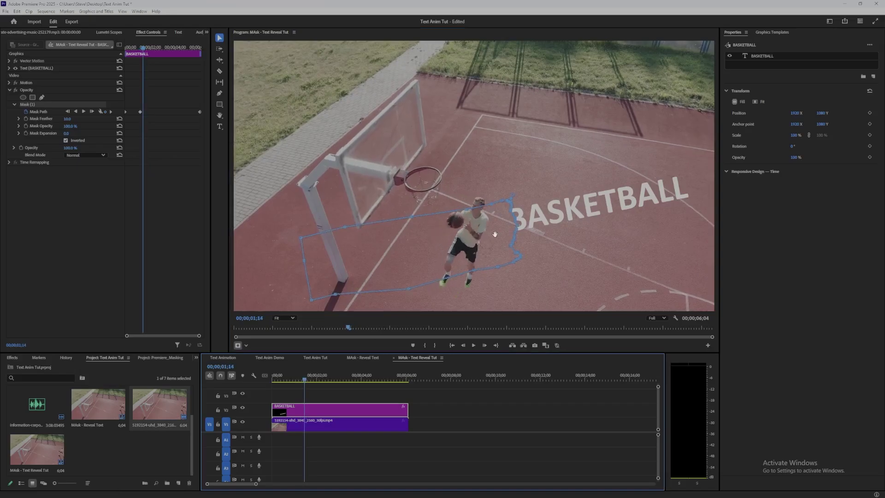
left_click_drag(494, 234, 466, 227)
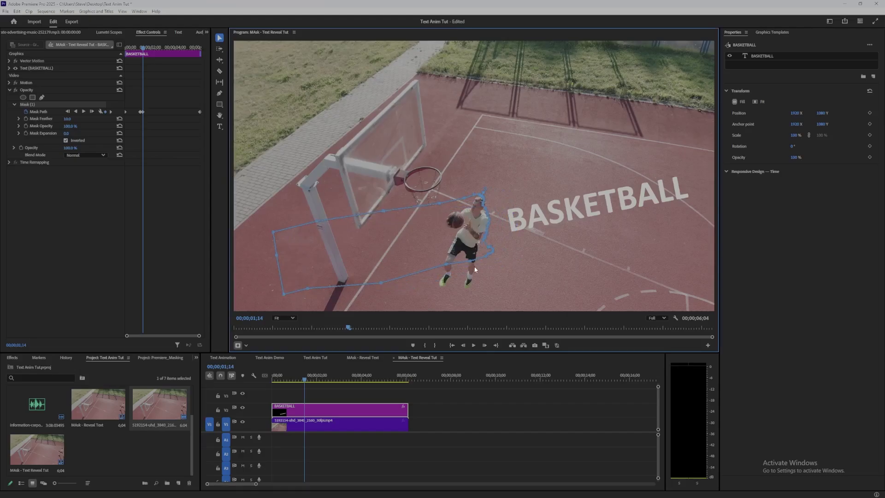
mouse_move(304, 378)
left_mouse_down()
mouse_move(323, 381)
mouse_move(276, 381)
mouse_move(302, 380)
left_mouse_up()
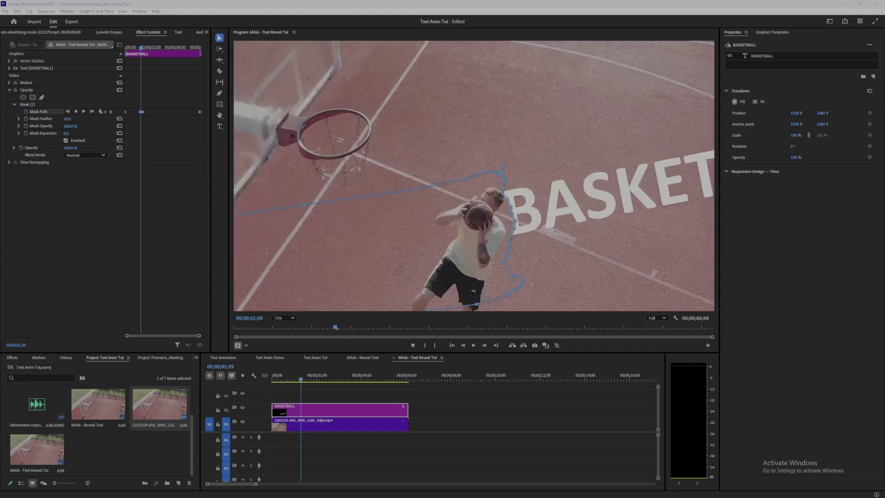
Refine Mask Path keyframes and points beside the player around 00;00;00;21, stepping frames to check tracking
left_click(44, 114)
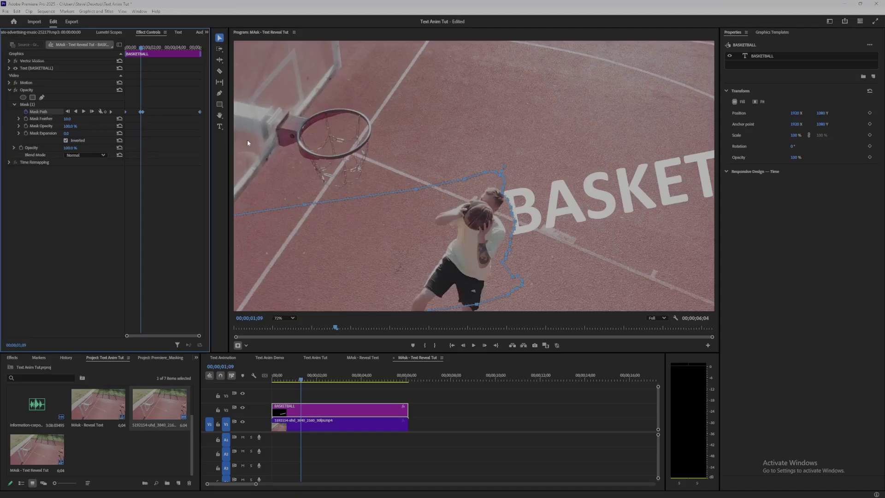
left_click(503, 195)
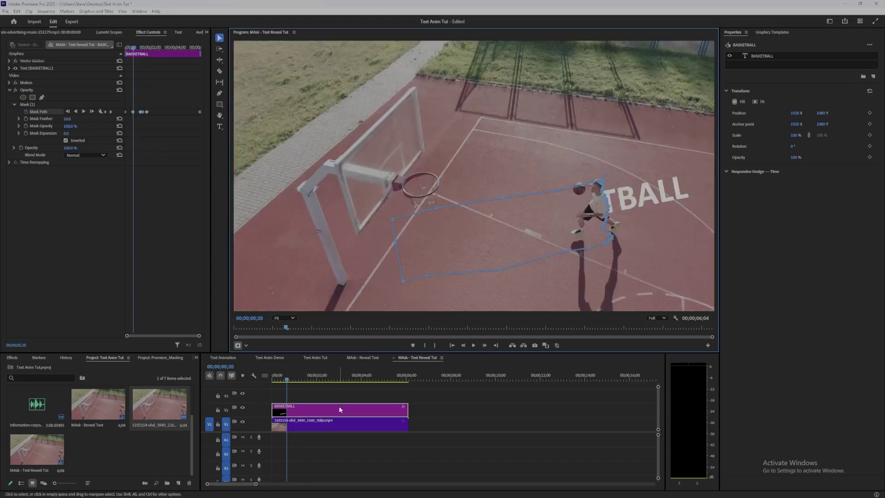
left_click(347, 411)
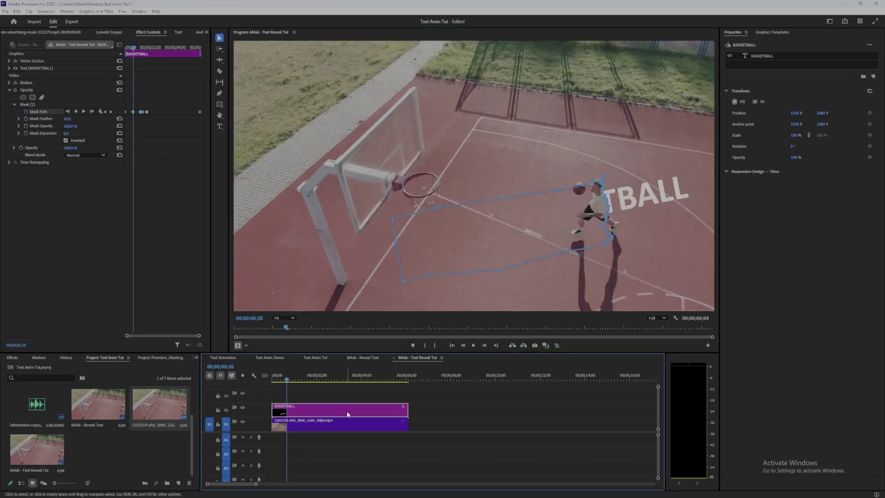
key("Right")
key("Right")
key("Right")
key("Right")
key("Right")
key("Right")
key("Right")
key("Right")
key("Right")
key("Right")
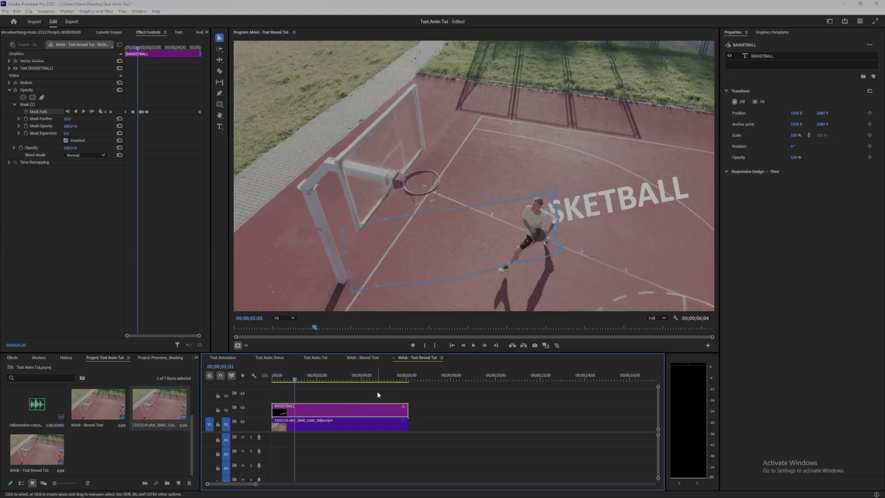
key("Left")
key("Left")
key("Left")
key("Left")
key("Left")
key("Left")
key("Left")
key("Left")
key("Left")
key("Left")
key("Left")
key("Left")
key("Left")
key("Left")
key("Left")
key("Left")
key("Left")
key("Left")
key("Left")
key("Left")
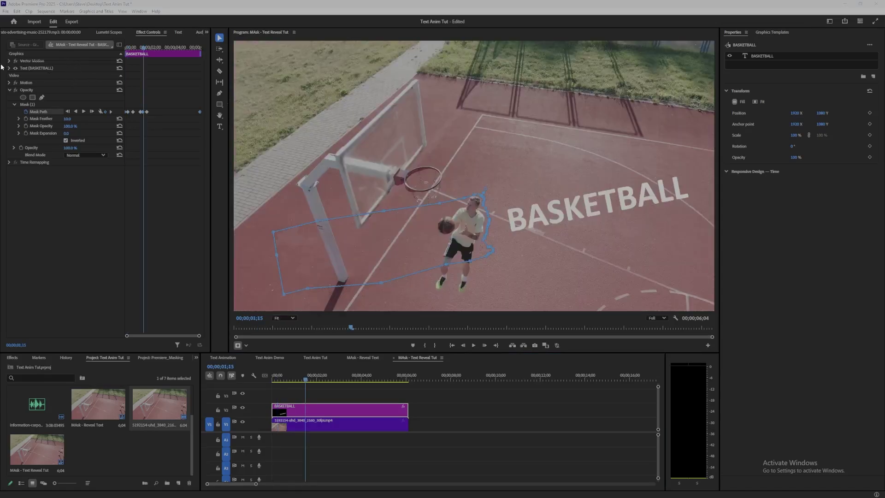
Give the BASKETBALL text a drop shadow with blur 9.9
left_click(28, 68)
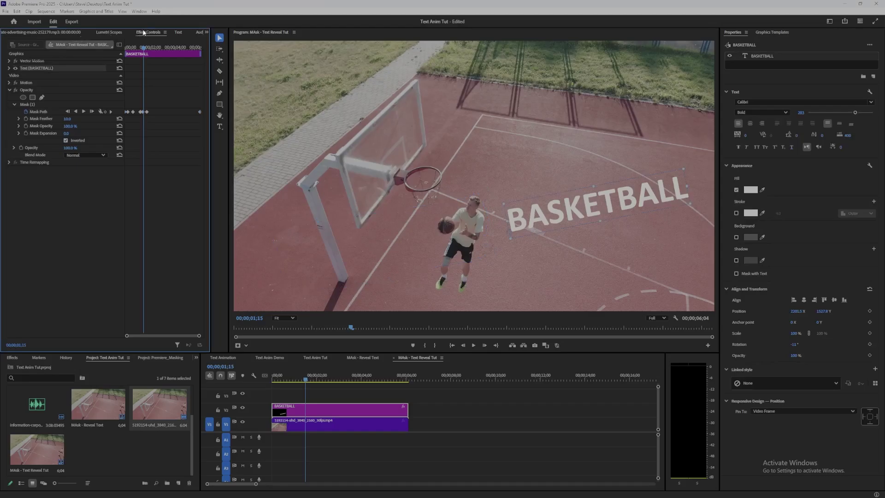
left_click(9, 68)
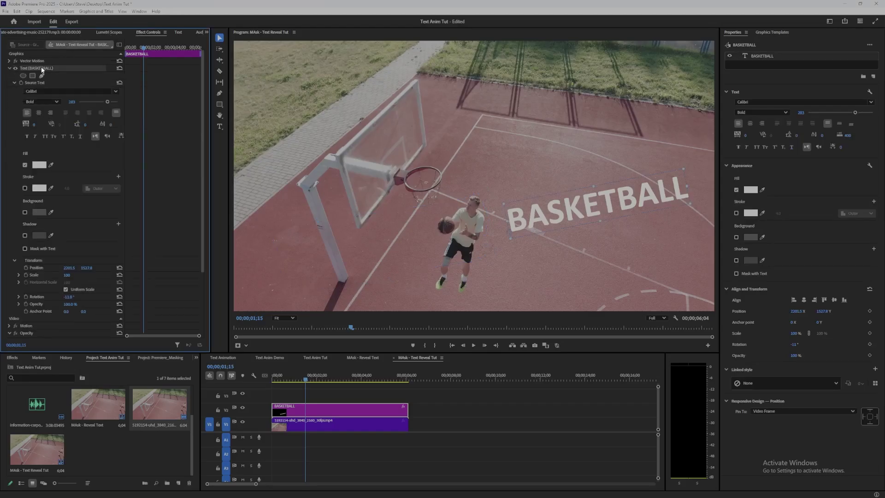
left_click(25, 235)
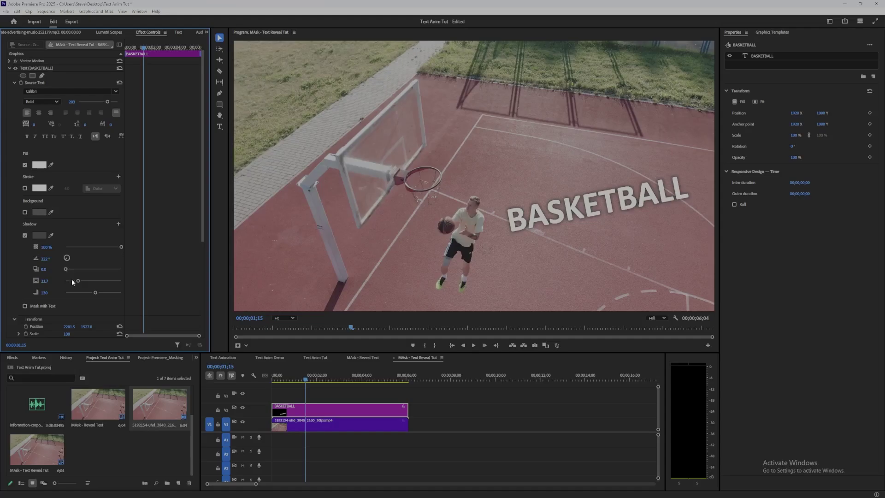
left_click_drag(77, 281, 72, 283)
Set the text's opacity to 62% and collapse the text properties
scroll(77, 248, "down", 3)
scroll(78, 247, "up", 3)
scroll(79, 250, "down", 6)
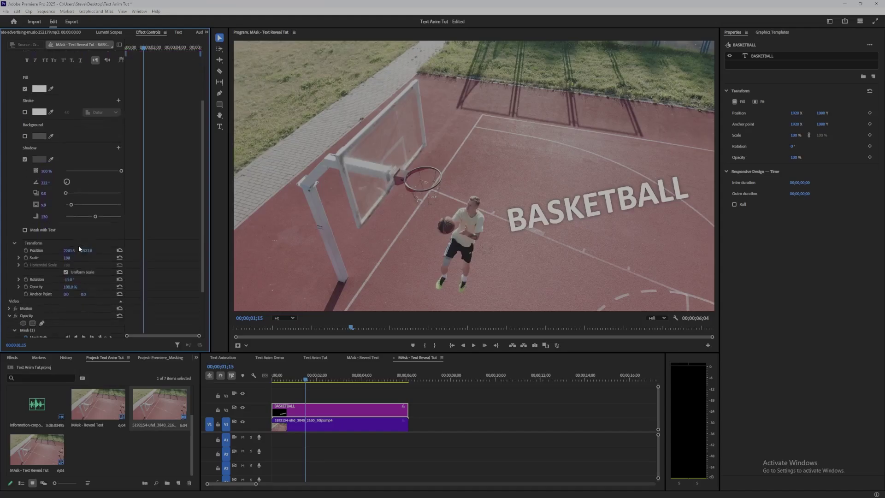
left_click(70, 287)
type("62")
key("Return")
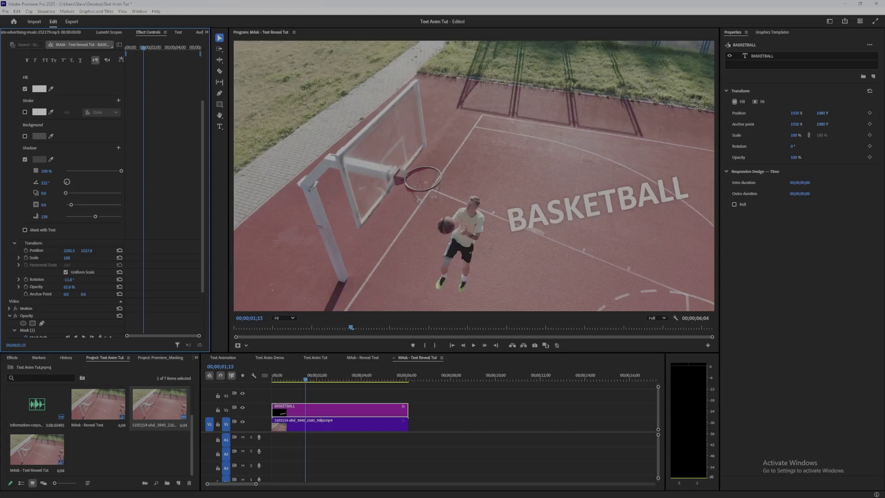
scroll(150, 266, "up", 8)
left_click(8, 68)
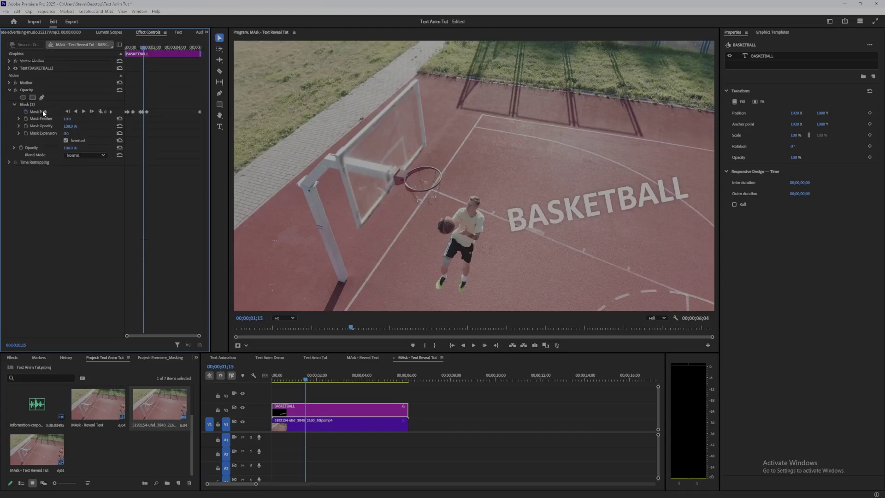
Turn off the mask inversion, preview the reveal, and select Mask (1) to show its outline
left_click(65, 140)
left_click_drag(305, 378, 255, 380)
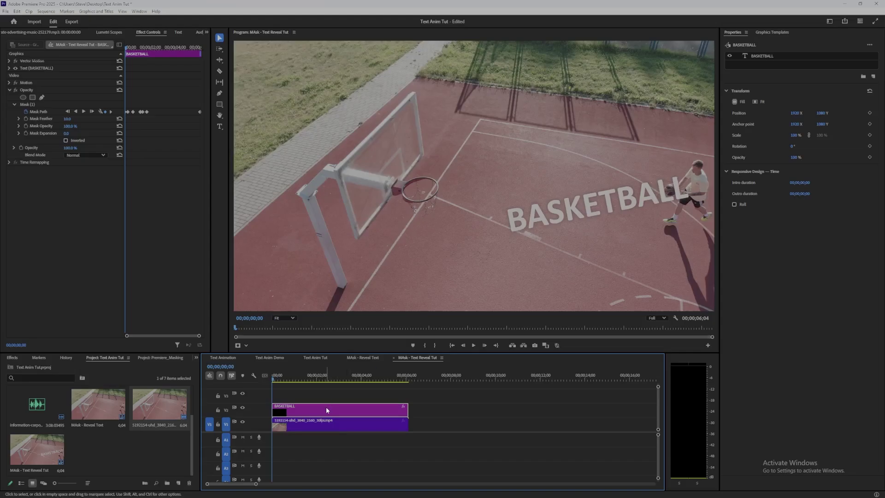
left_click(35, 112)
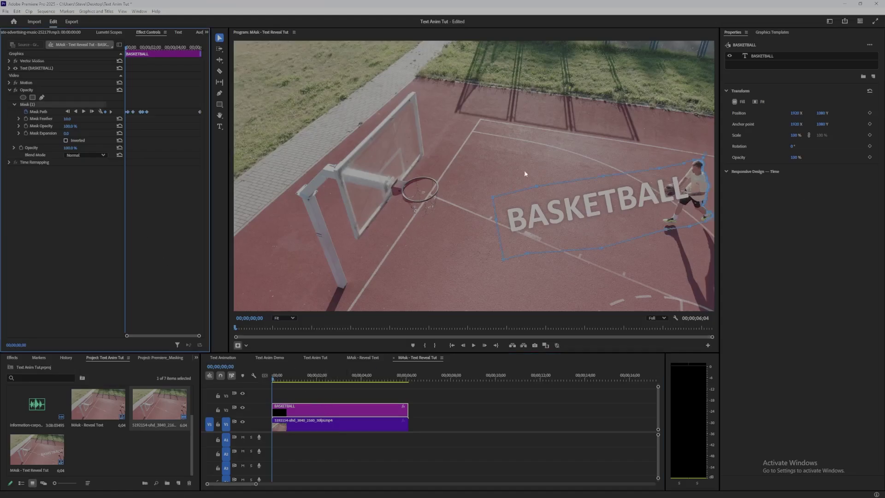